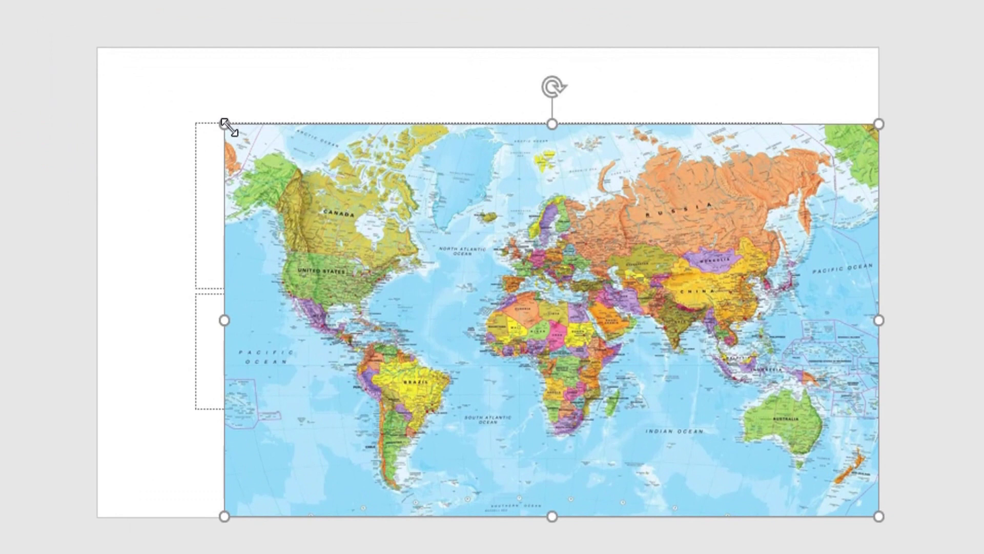
Stretch the world map to the slide's top-left corner so it covers slide 1, then deselect it
left_click_drag(224, 125, 146, 53)
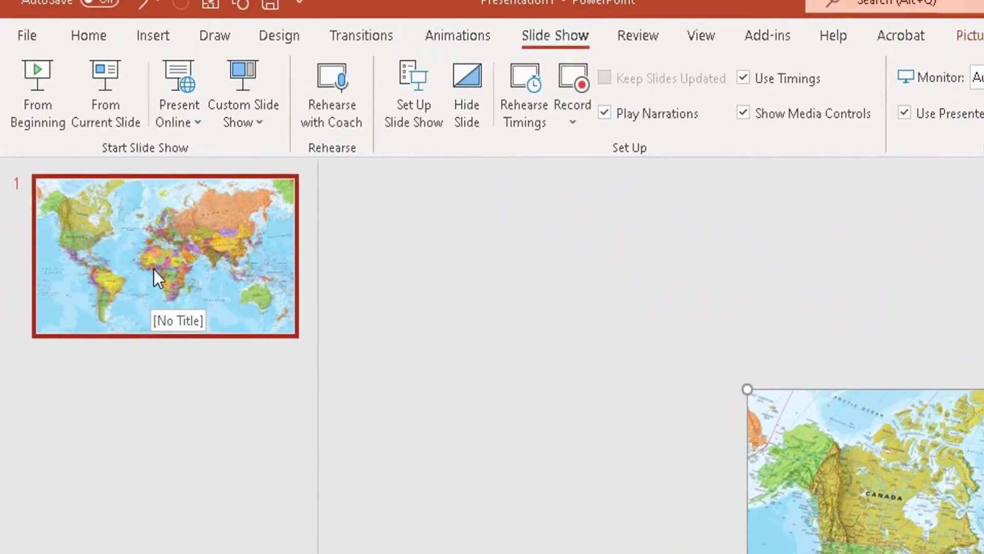
left_click(197, 273)
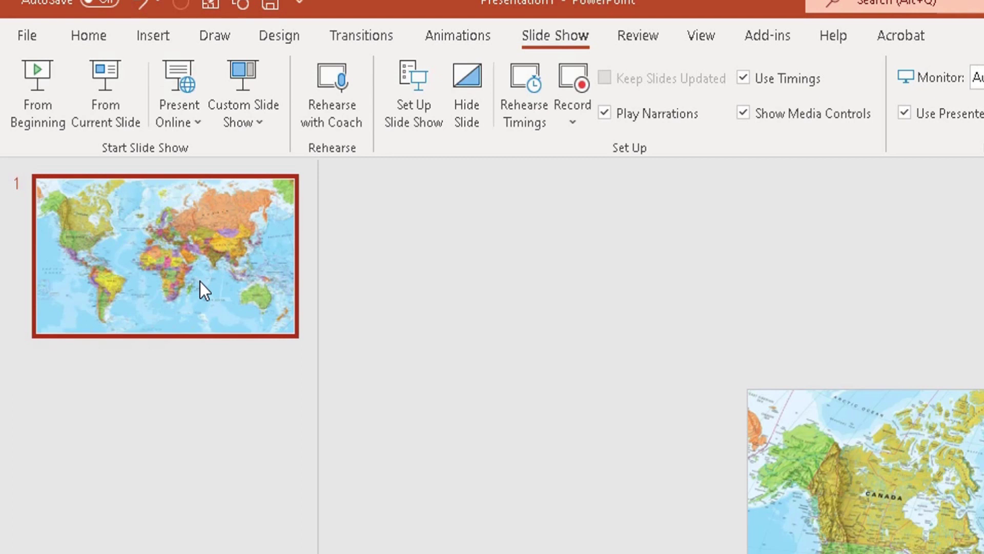
Duplicate the world map slide to create slide 2
right_click(200, 282)
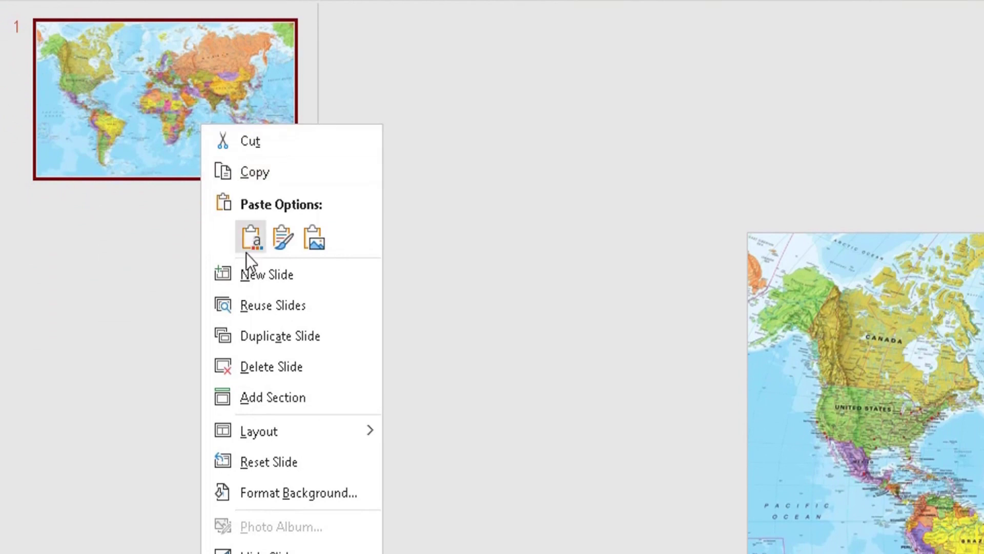
left_click(254, 336)
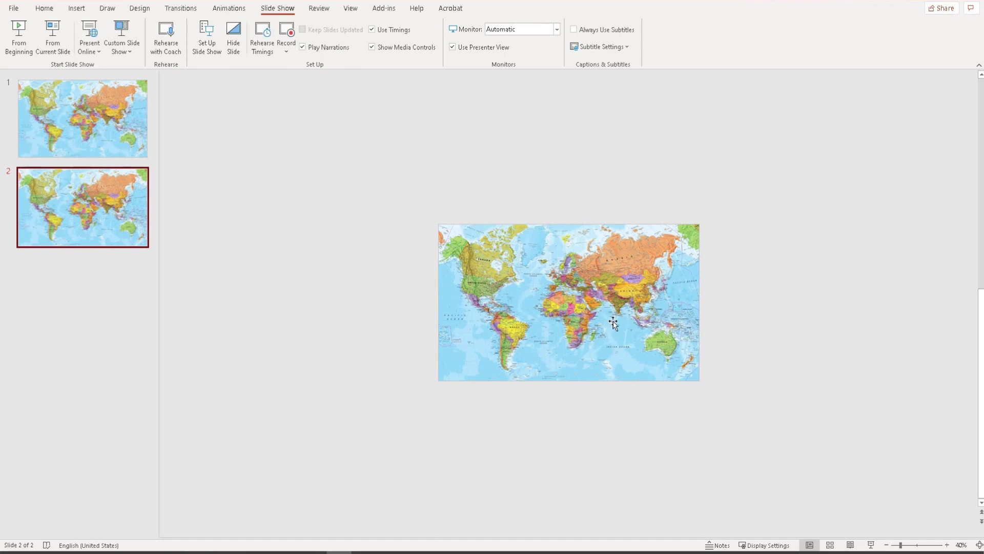
Enlarge the slide 2 map well past the slide edges and shift it toward Asia
left_click(451, 370)
left_click_drag(439, 380, 305, 439)
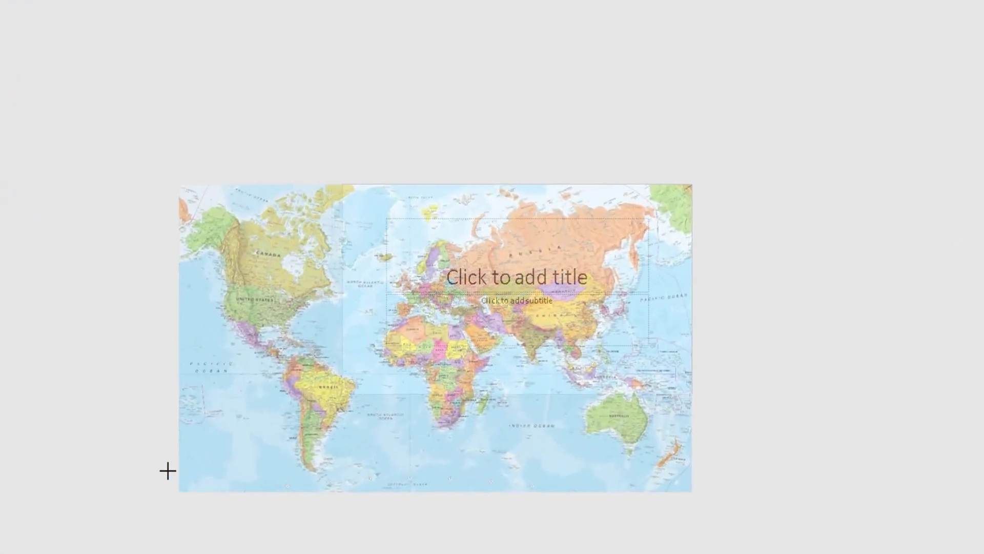
left_click_drag(167, 471, 43, 529)
left_click_drag(446, 399, 447, 358)
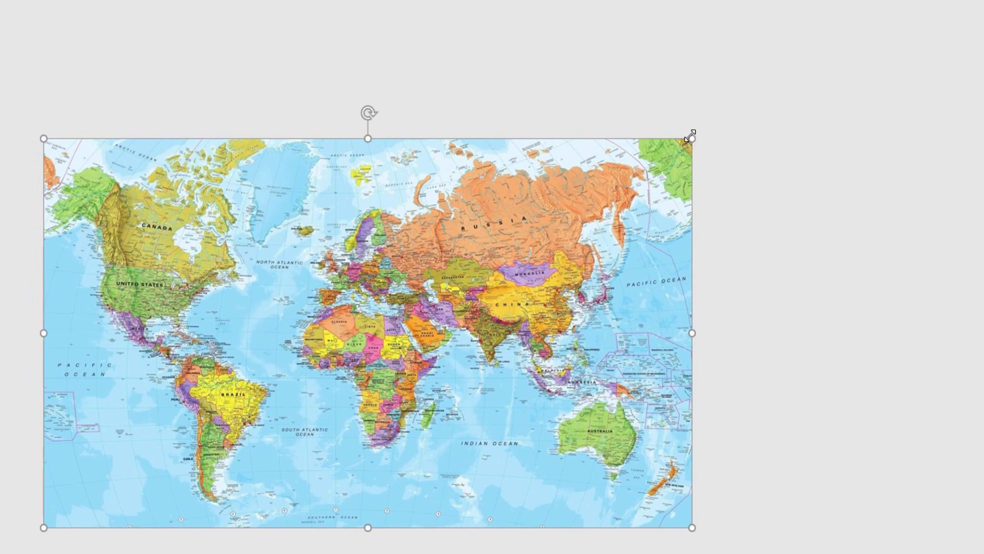
left_click_drag(690, 135, 762, 75)
left_click_drag(657, 204, 592, 213)
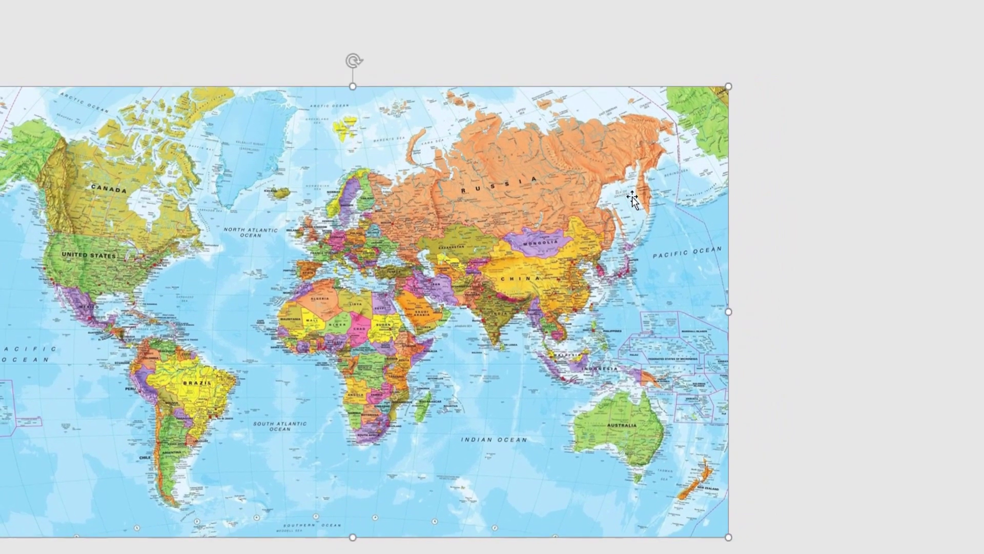
left_click_drag(728, 86, 792, 49)
left_click_drag(748, 114, 701, 135)
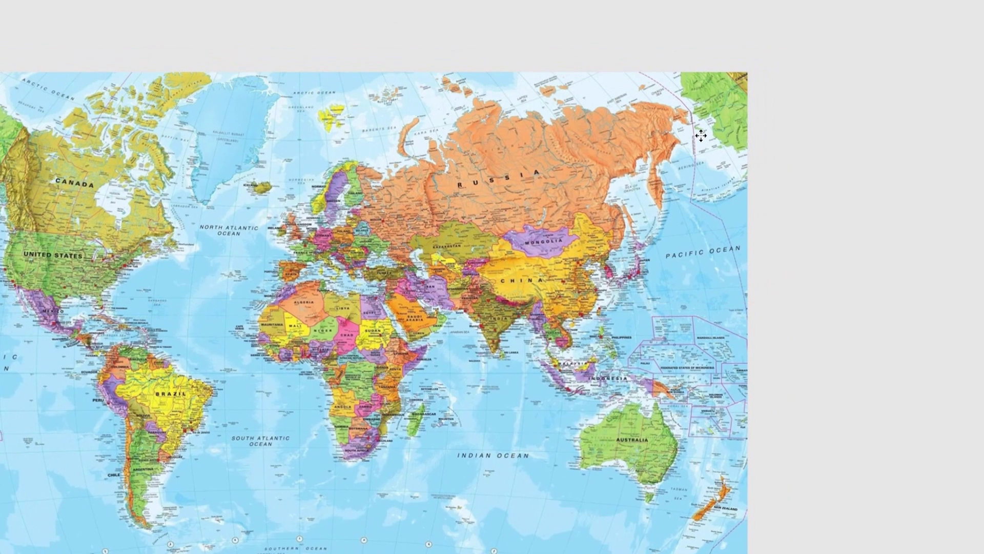
Undo the last enlargement and fine-tune the map's size and position to frame Asia
key("Escape")
key("ctrl+z")
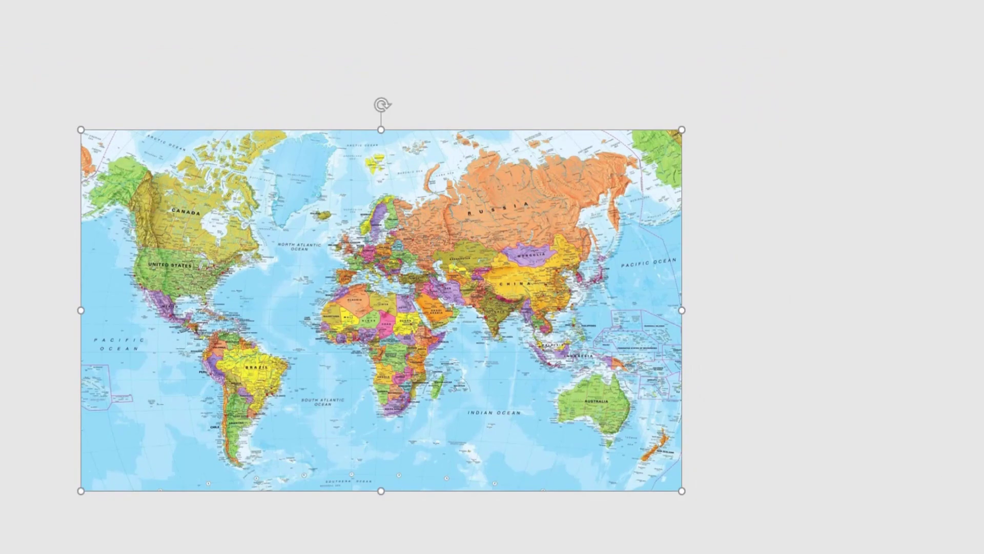
left_click_drag(682, 490, 744, 507)
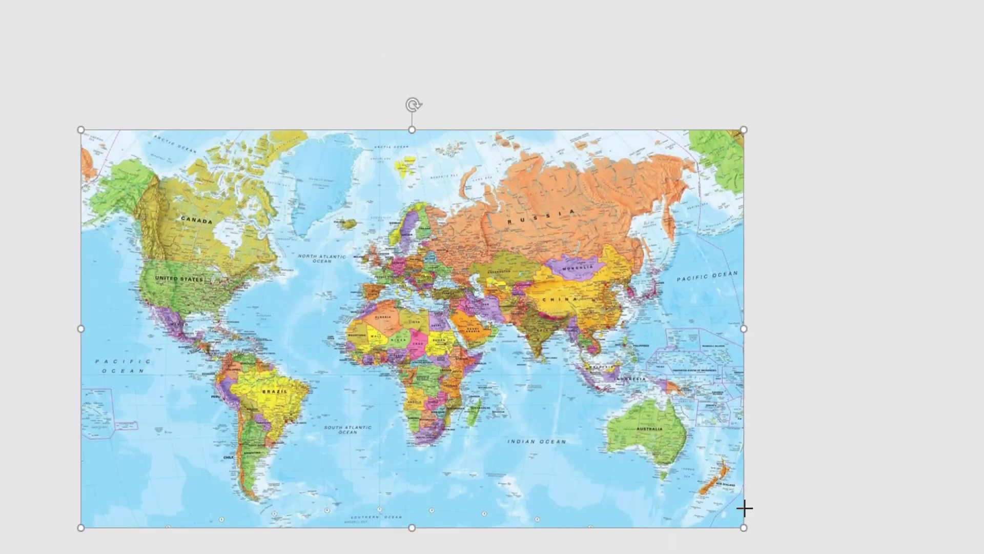
left_click_drag(686, 427, 647, 426)
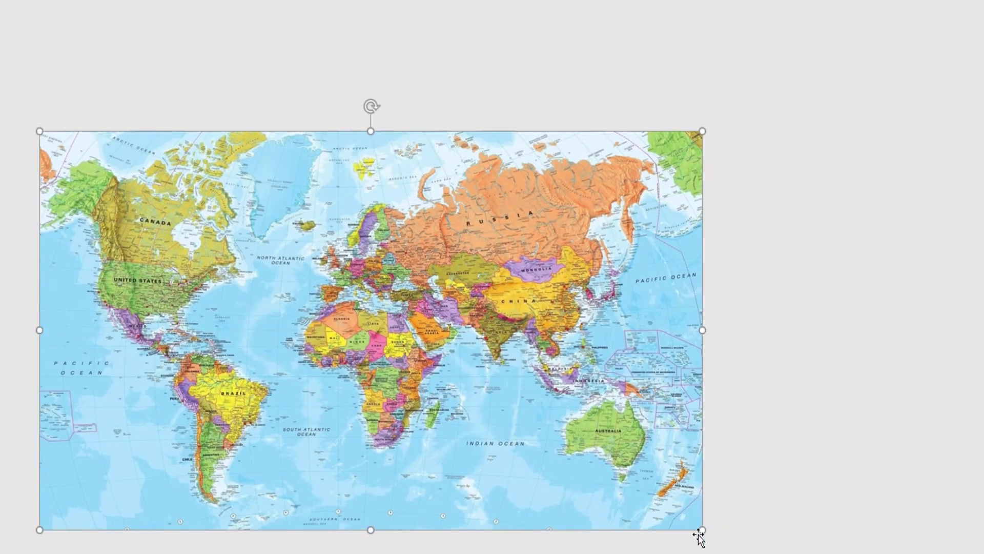
left_click_drag(703, 532, 693, 517)
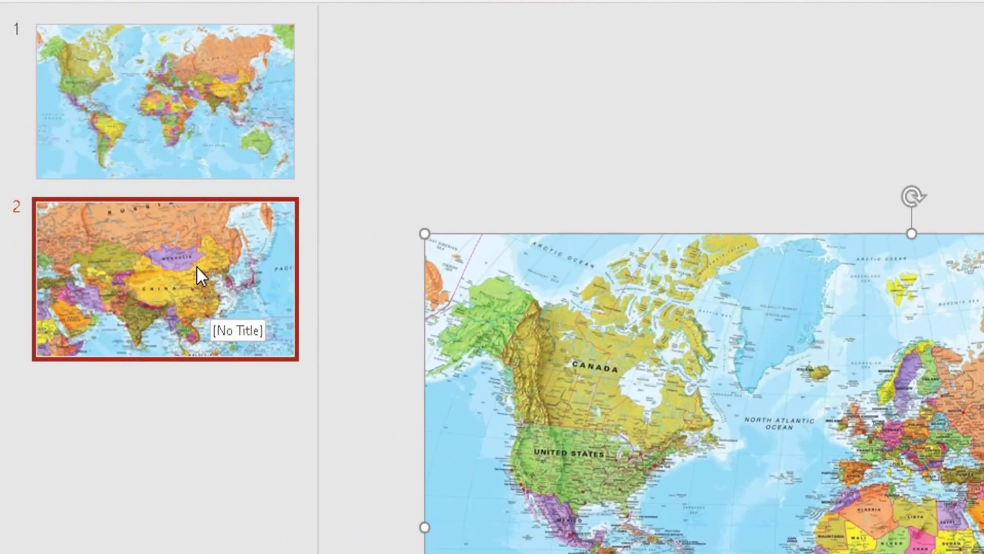
Duplicate slide 2 as slide 3 and move its map up and left
right_click(100, 201)
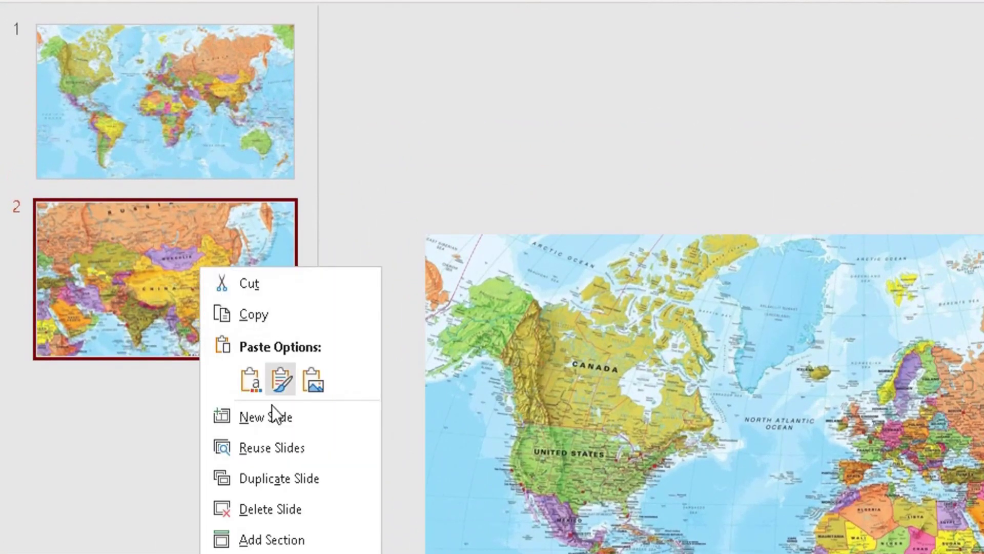
left_click(276, 477)
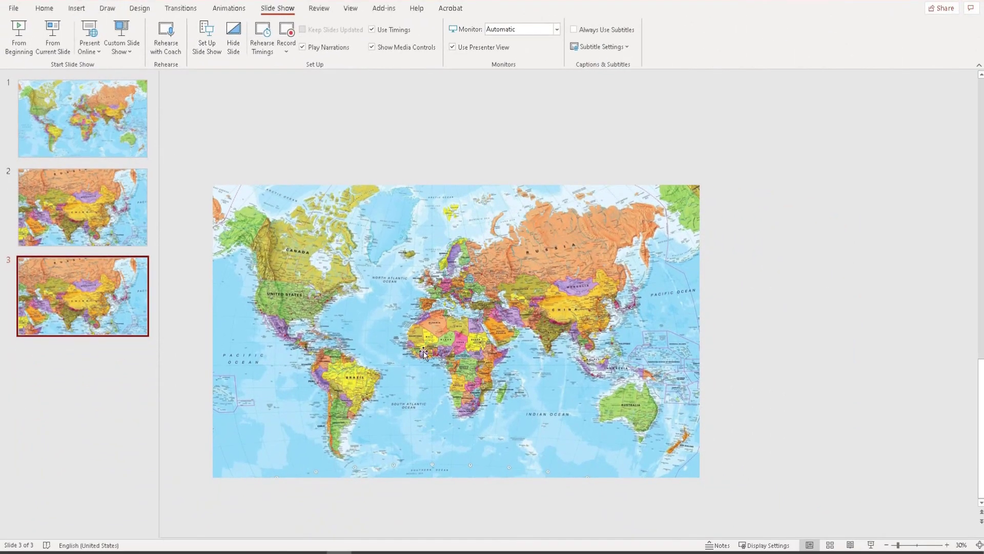
left_click(557, 357)
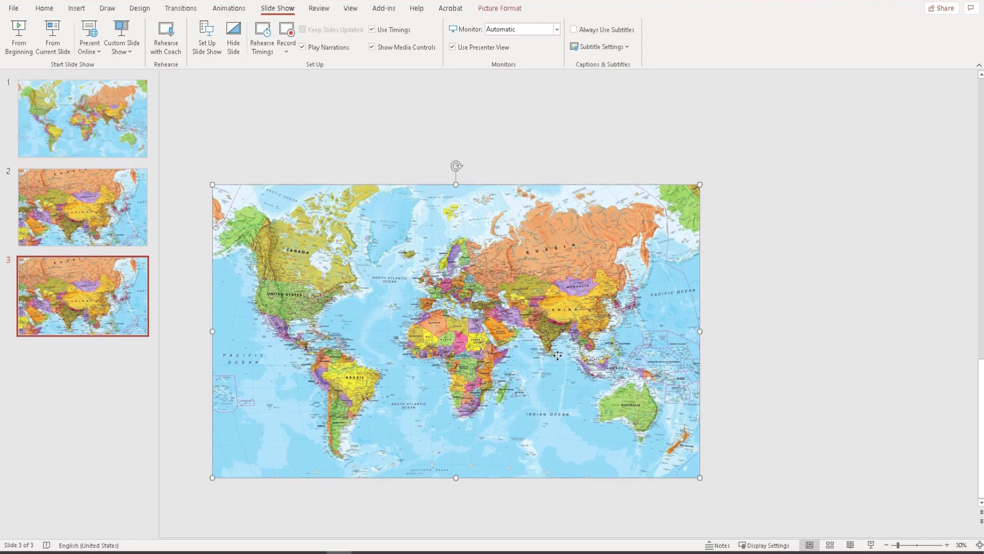
left_click_drag(491, 285, 454, 193)
Zoom out, then resize and reposition the map so Australia fills slide 3
left_click(886, 545)
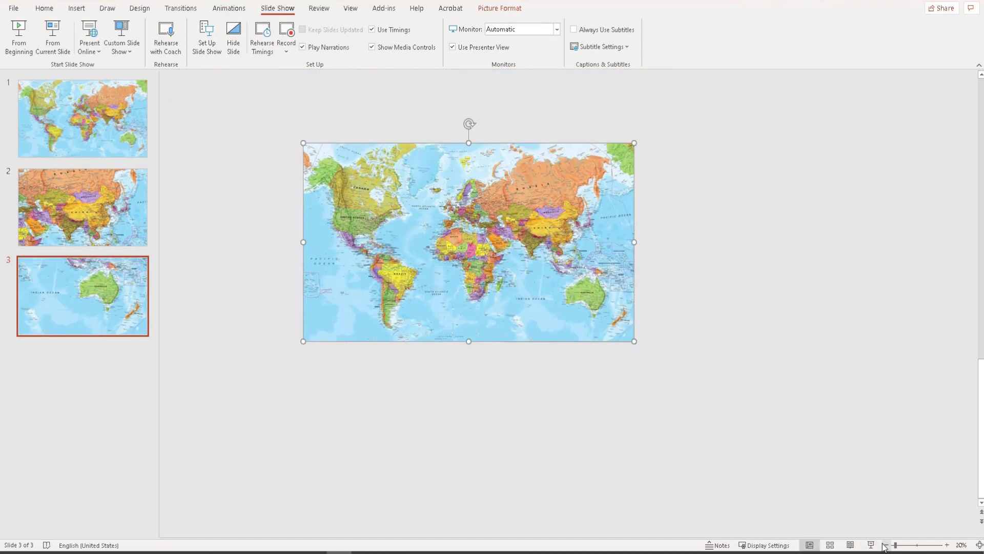
left_click_drag(302, 142, 243, 85)
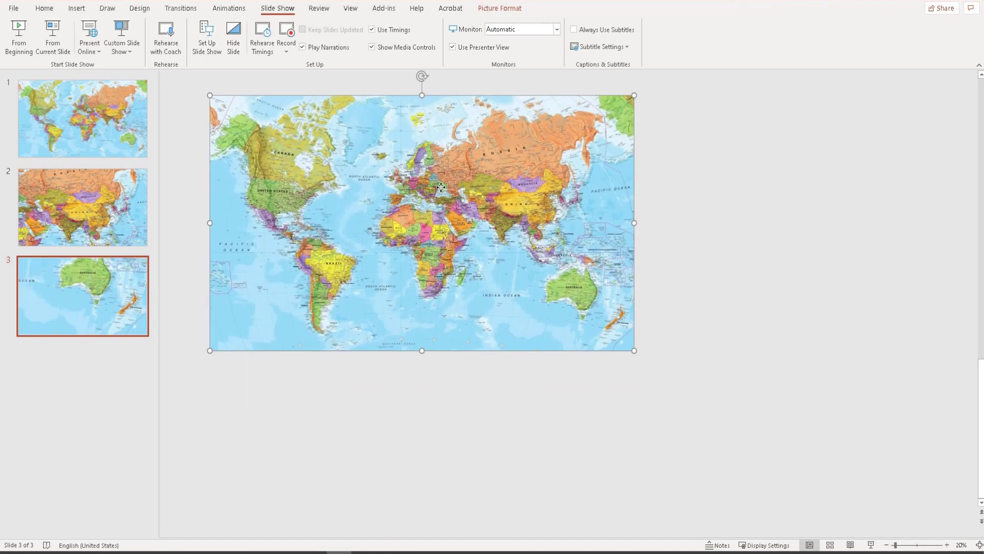
left_click_drag(436, 188, 438, 205)
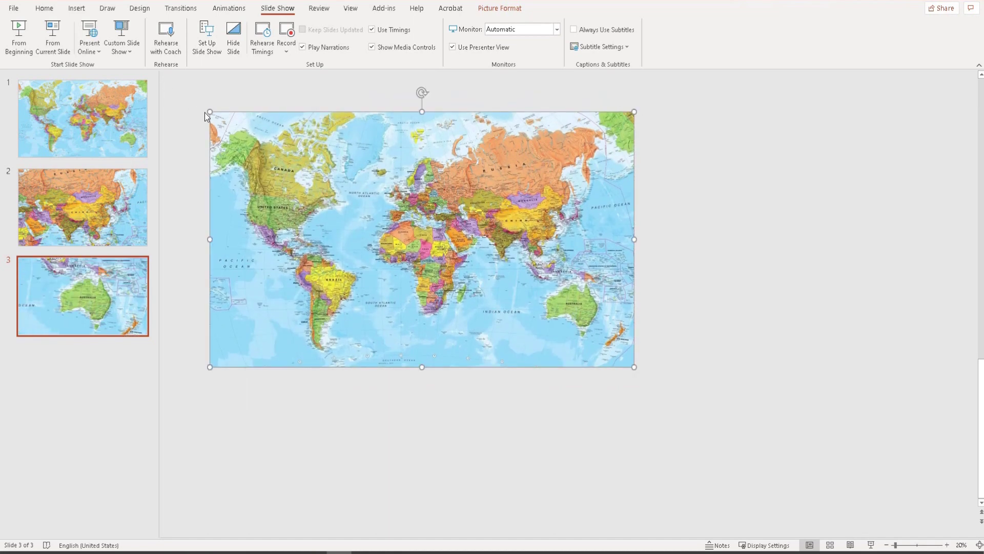
left_click_drag(206, 111, 213, 117)
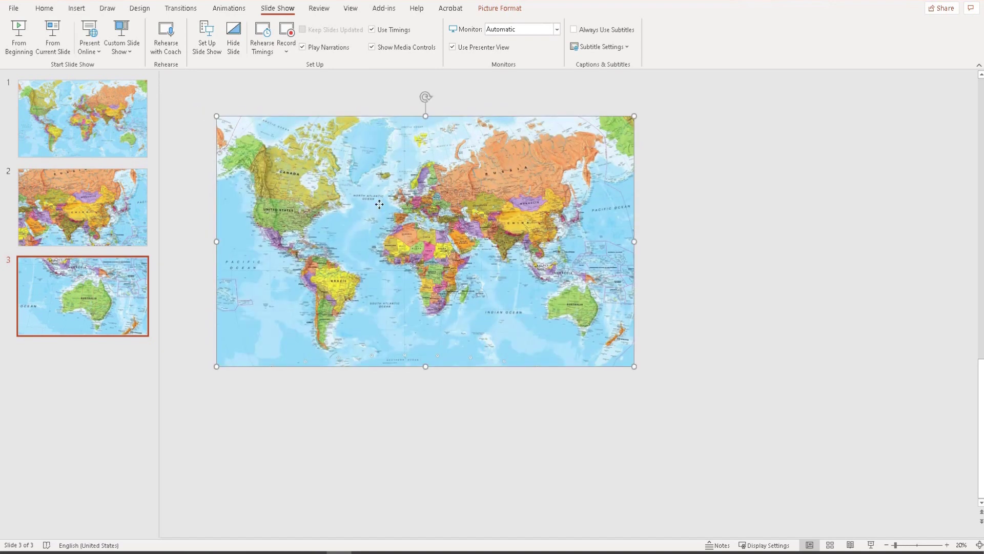
left_click_drag(375, 204, 379, 202)
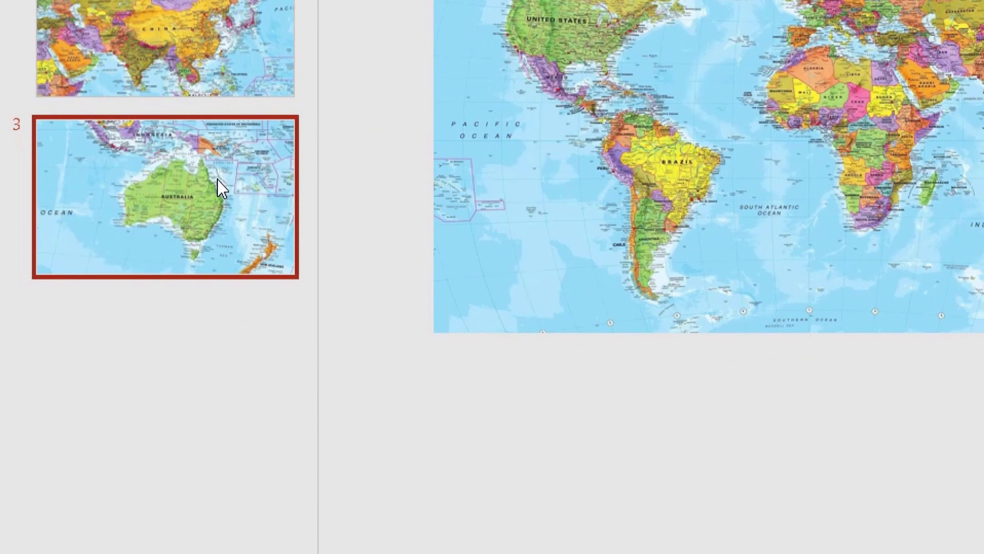
Duplicate slide 3 as slide 4 and shift its map so South America fills the slide
right_click(217, 179)
left_click(292, 385)
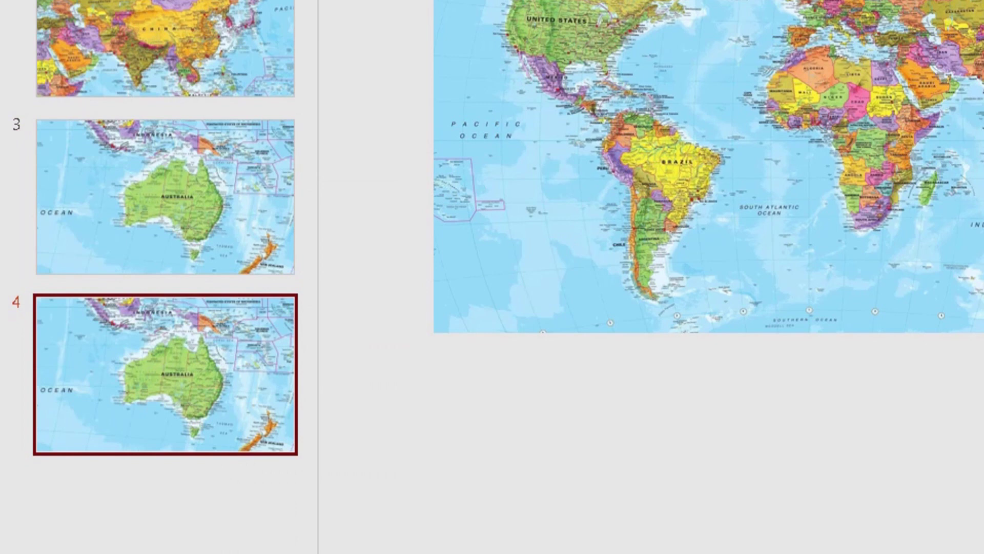
left_click_drag(667, 190, 983, 123)
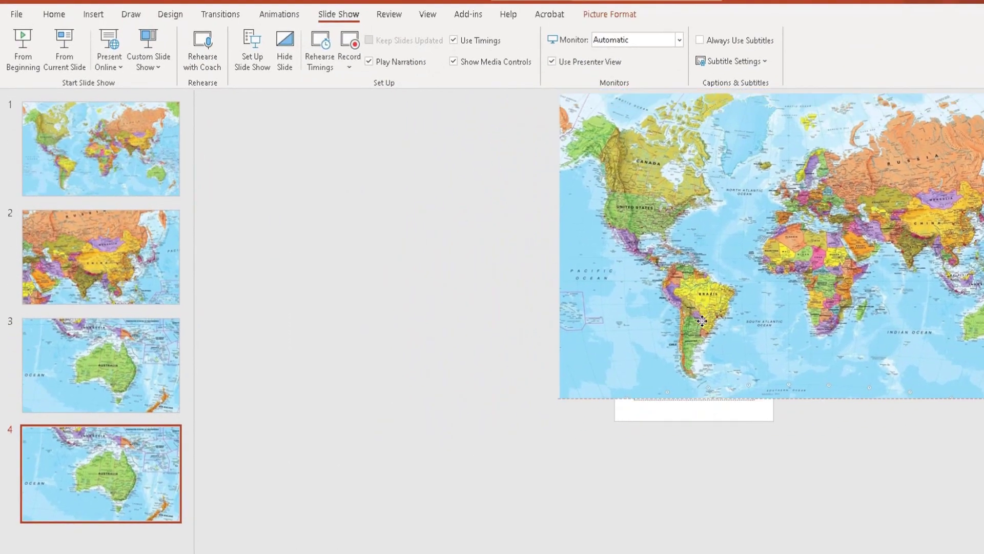
left_click_drag(702, 320, 703, 375)
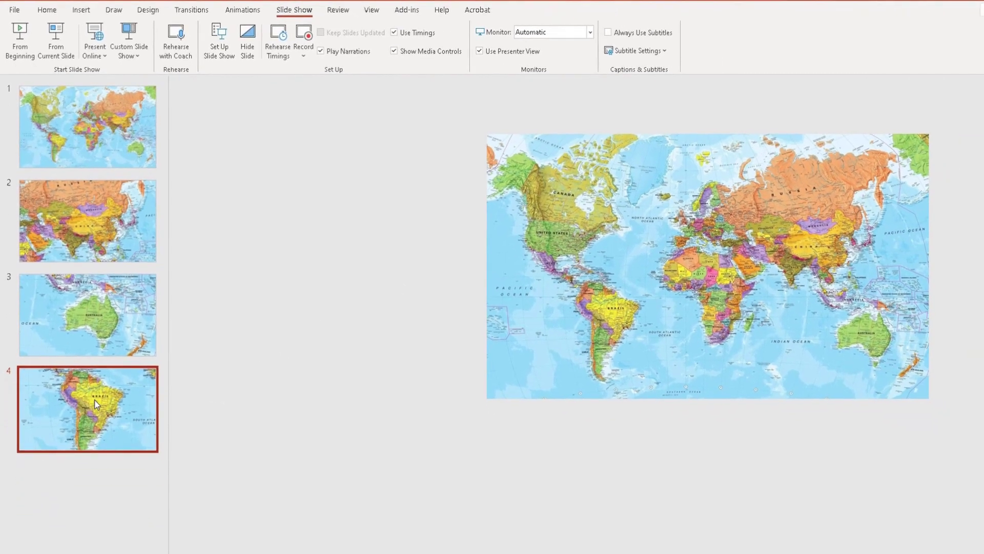
Duplicate slide 4 as slide 5 and move and resize its map to frame Canada
right_click(104, 439)
left_click(138, 236)
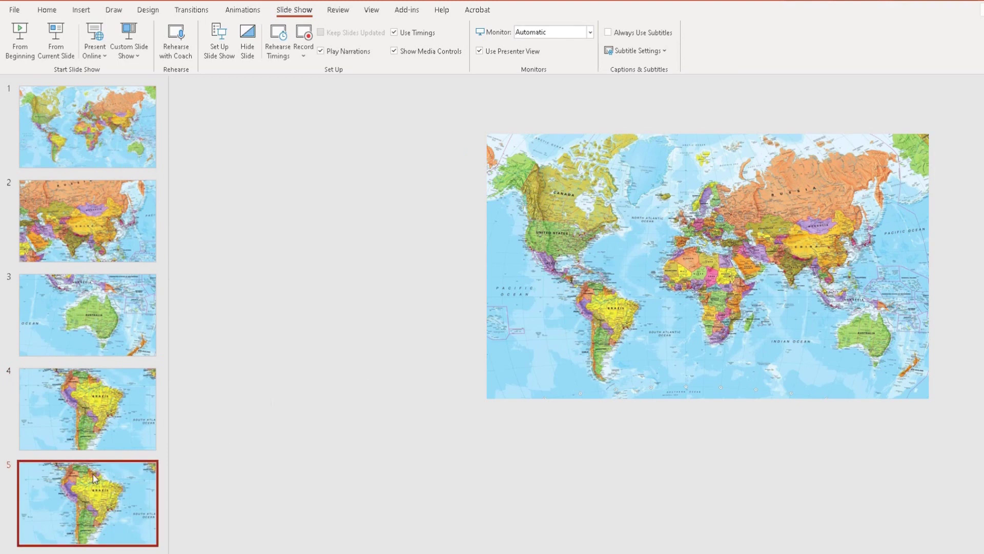
left_click(623, 216)
left_click_drag(623, 215, 620, 345)
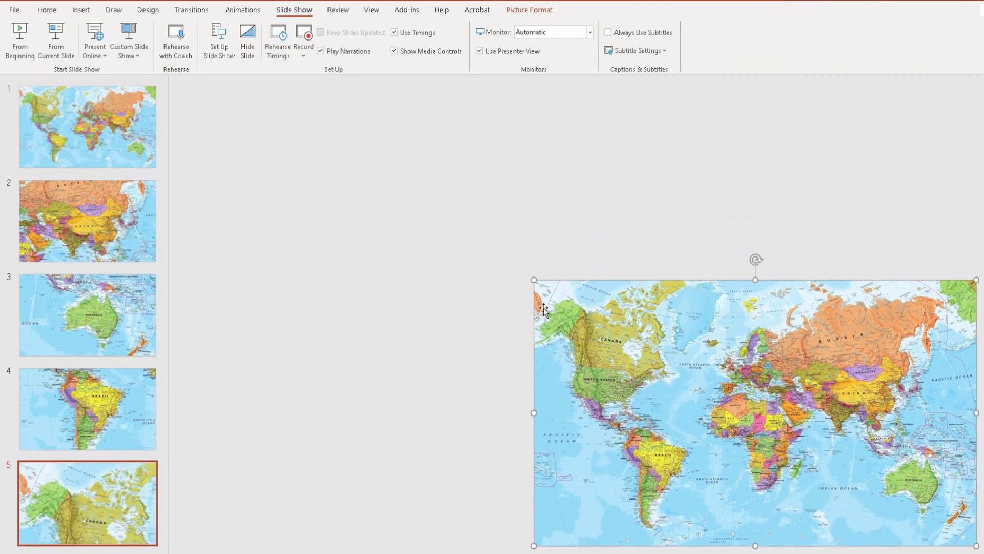
mouse_move(535, 280)
left_mouse_down()
mouse_move(552, 292)
mouse_move(534, 280)
left_mouse_up()
mouse_move(588, 313)
left_mouse_down()
mouse_move(588, 302)
mouse_move(589, 318)
left_mouse_up()
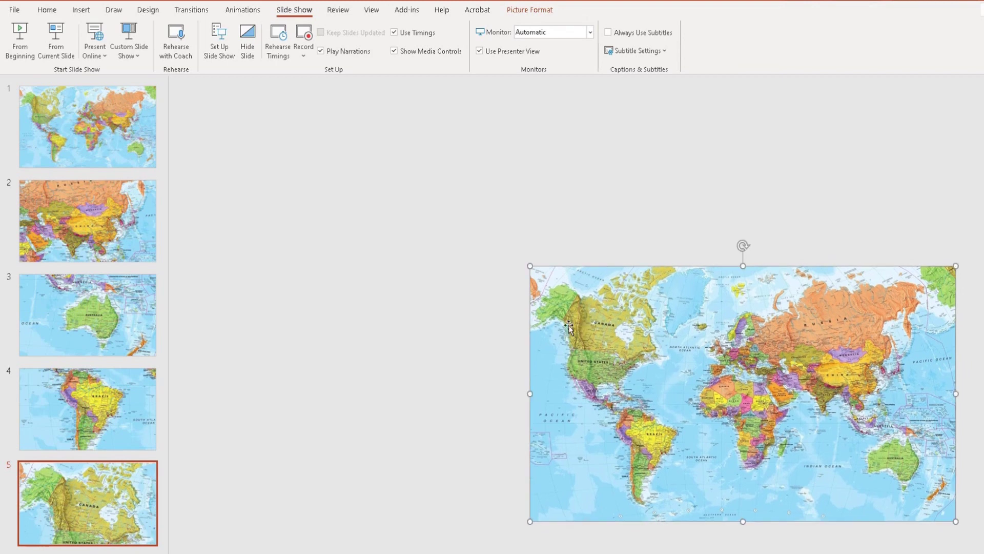
View the Asia slide, then return to the full world map on slide 1
left_click(106, 214)
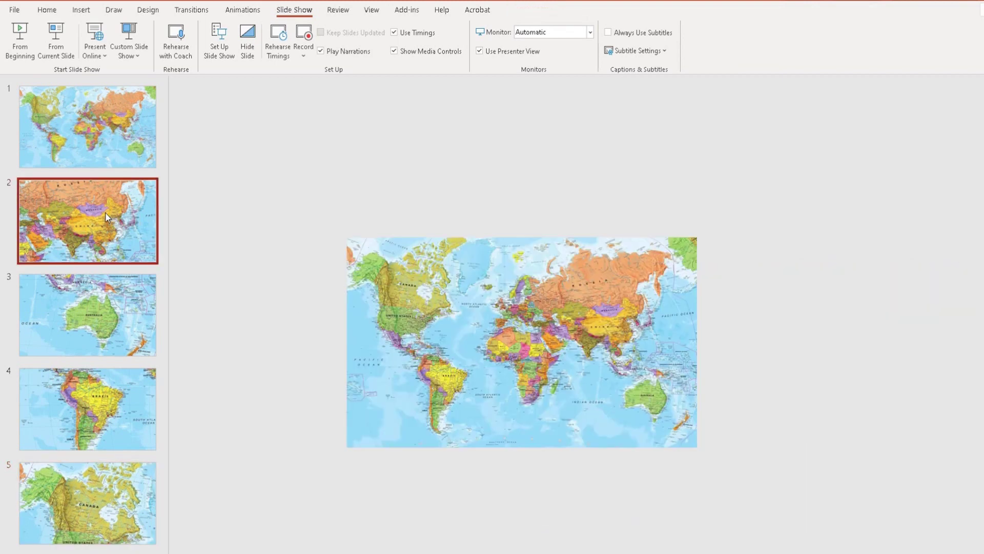
left_click(116, 147)
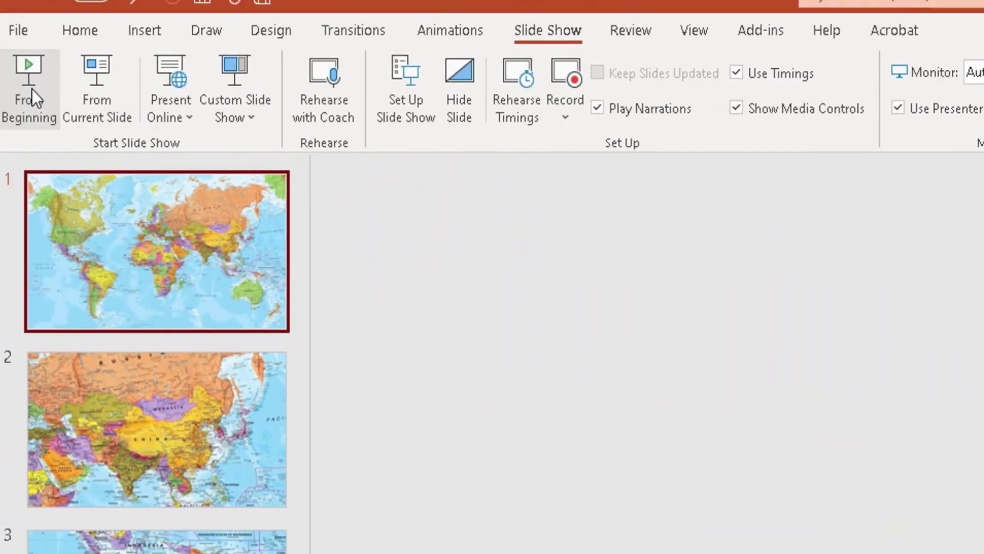
left_click(31, 91)
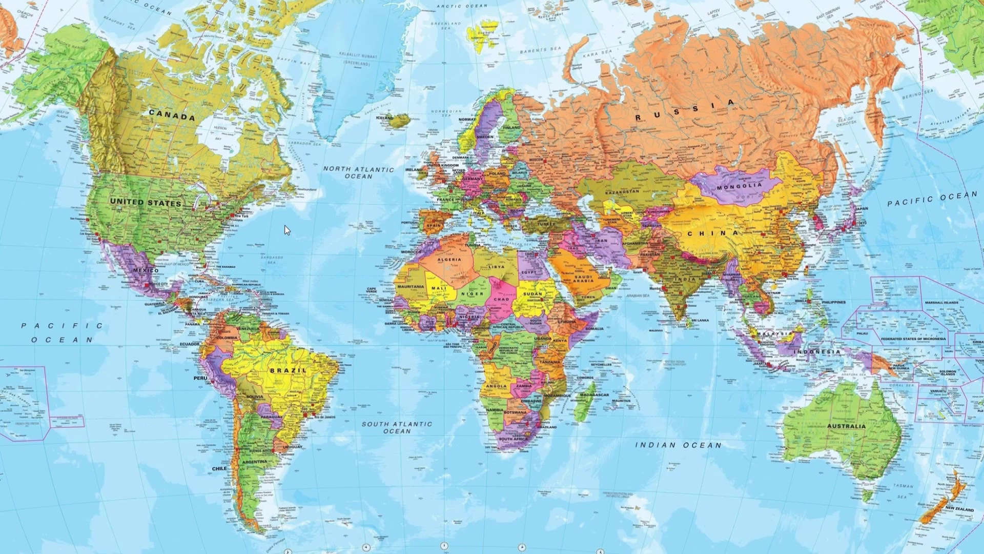
left_click(285, 225)
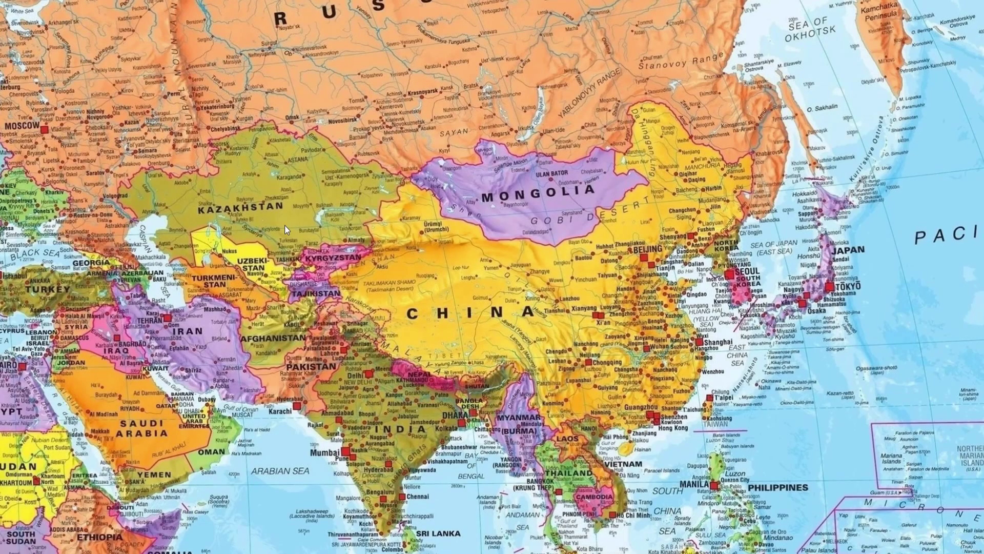
left_click(285, 225)
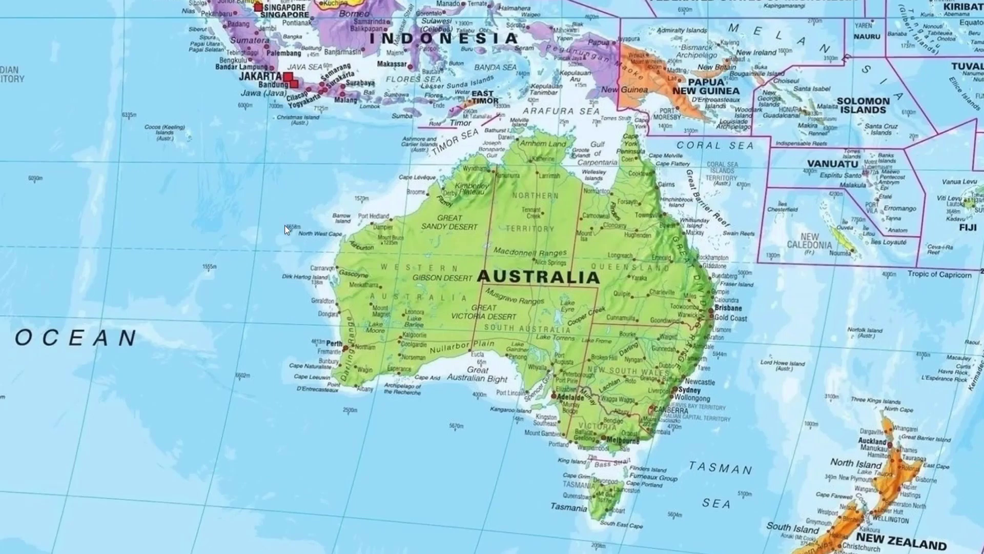
left_click(284, 225)
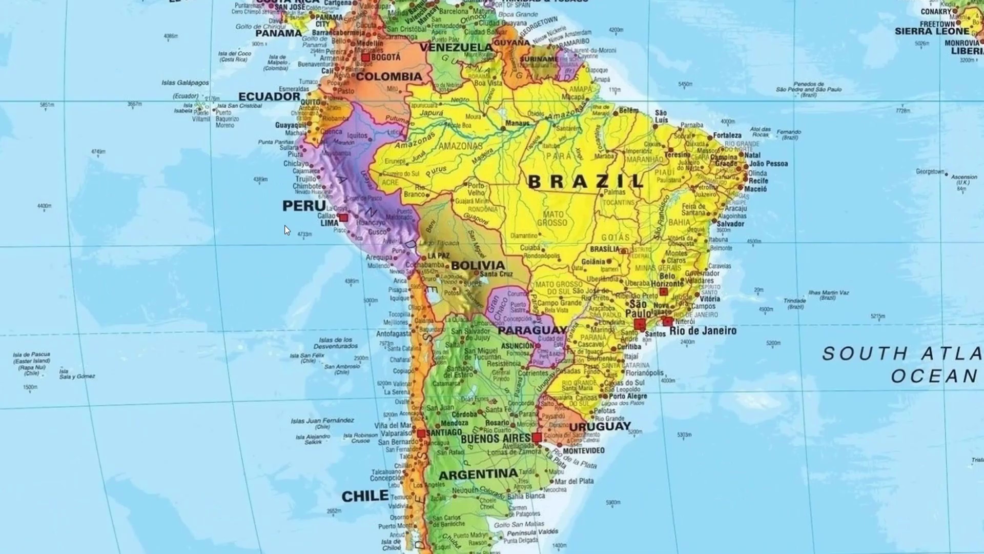
left_click(285, 226)
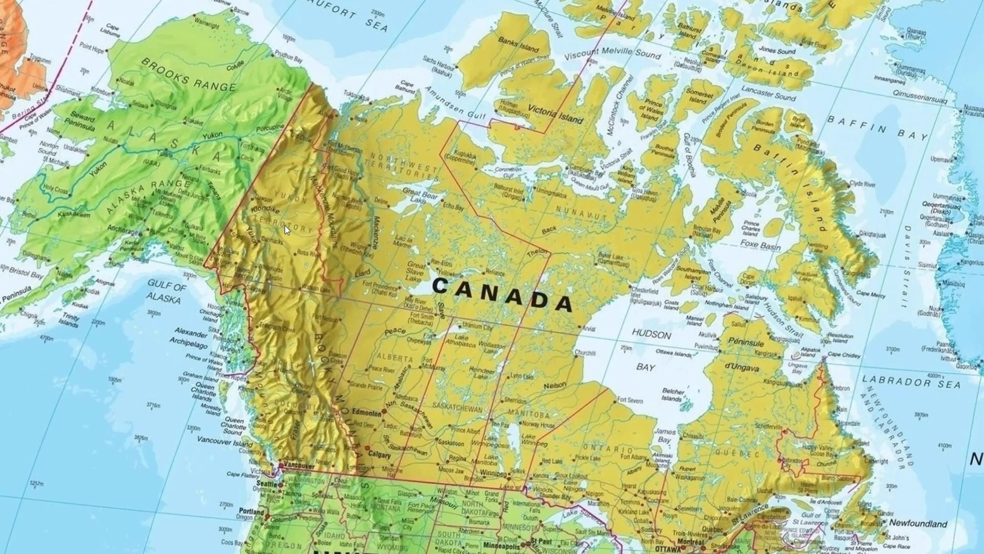
left_click(284, 225)
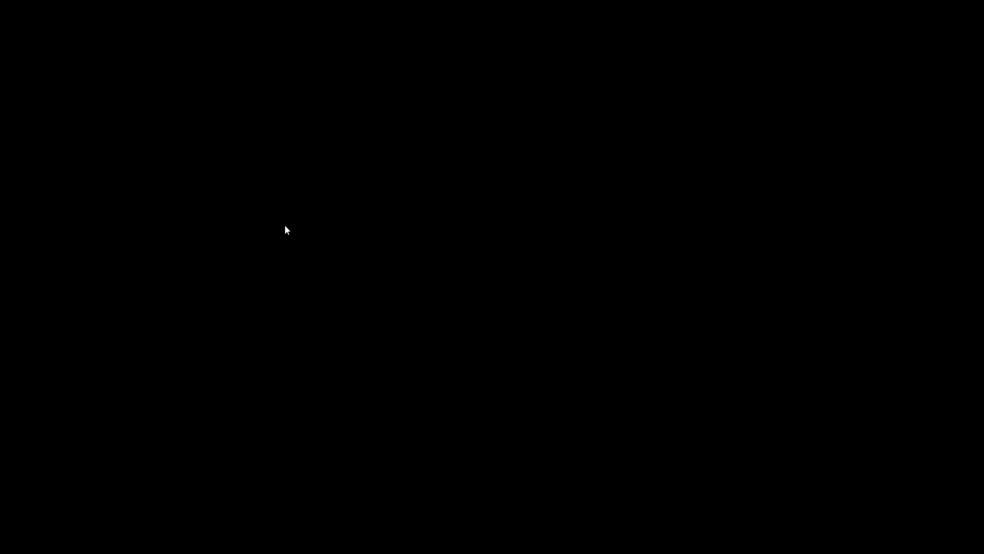
left_click(285, 225)
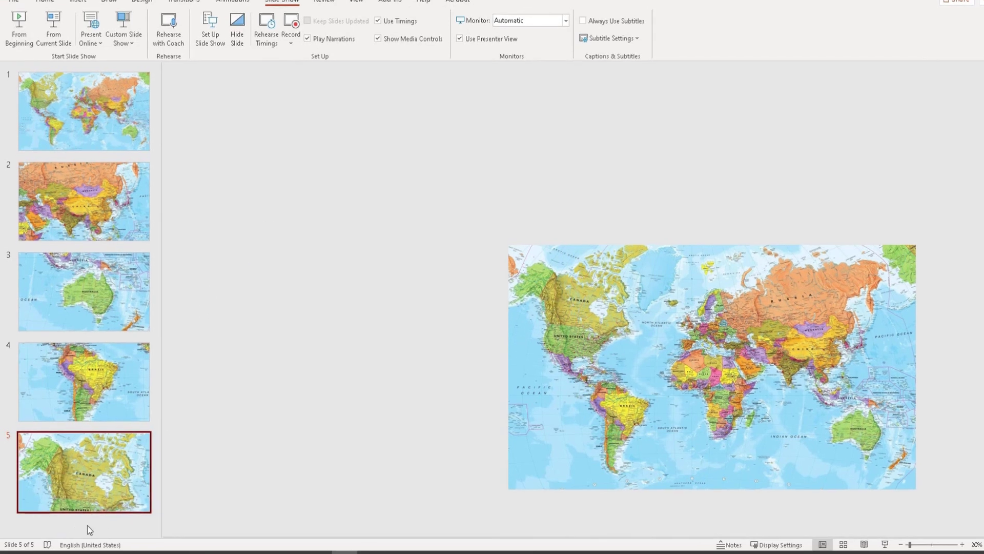
Duplicate the world map slide 1 and move the copy to the end of the deck
left_click(70, 517)
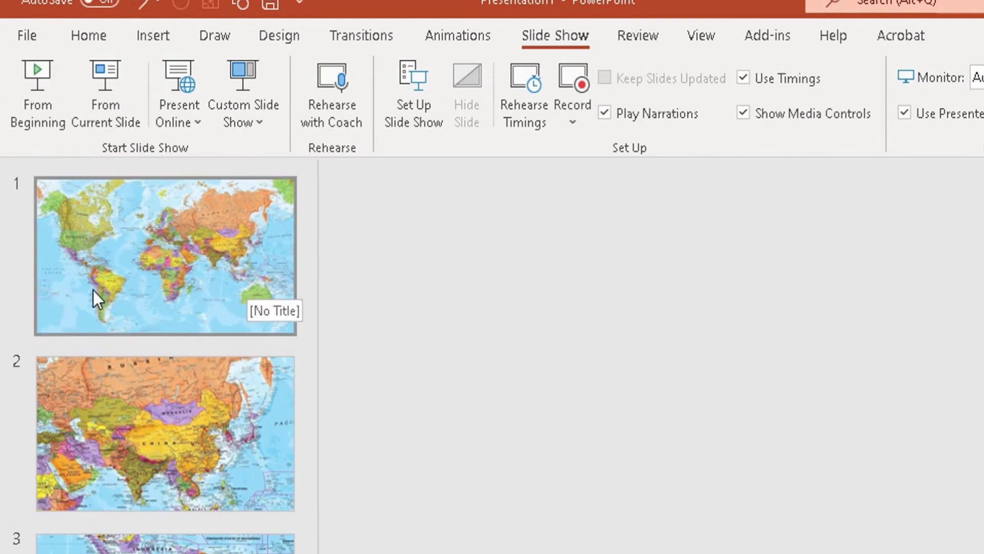
left_click(159, 277)
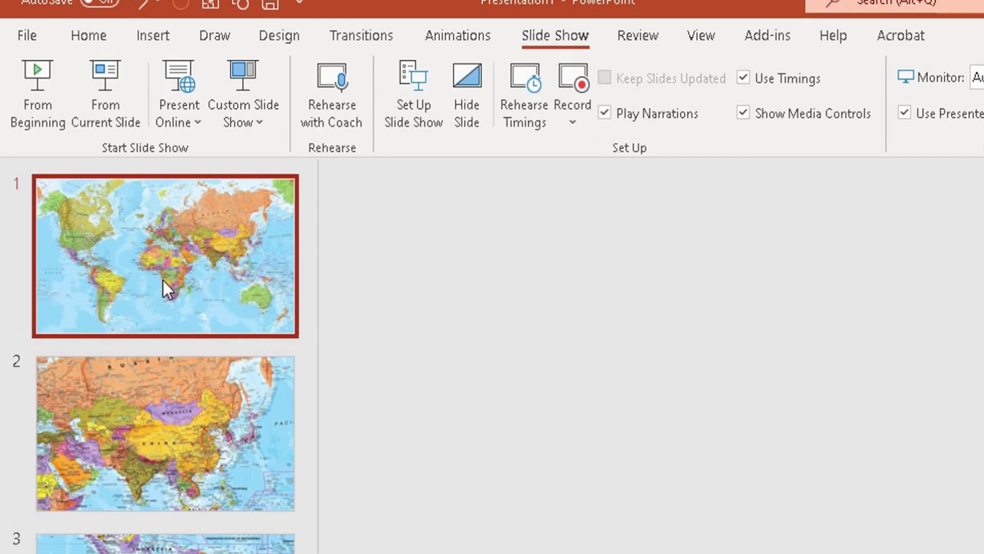
right_click(163, 281)
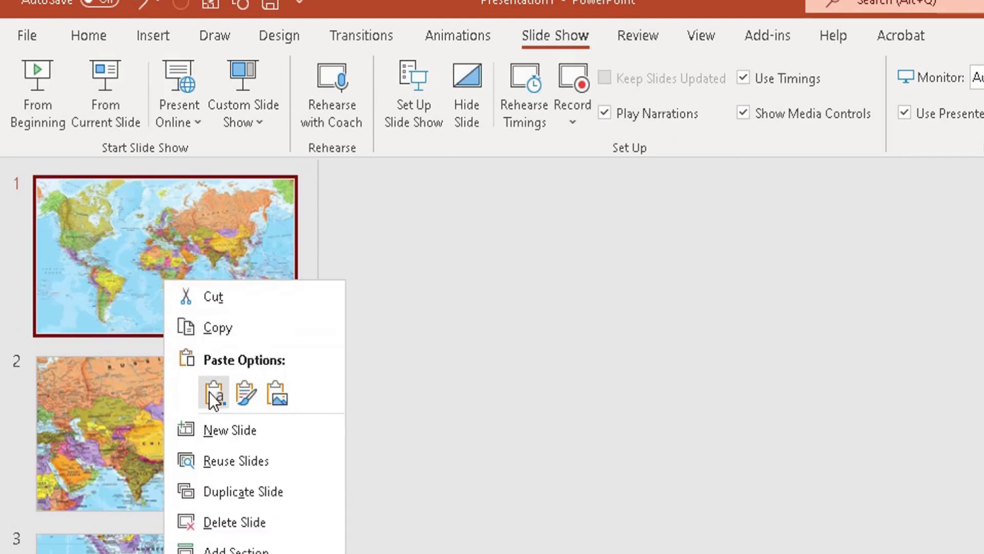
left_click(239, 489)
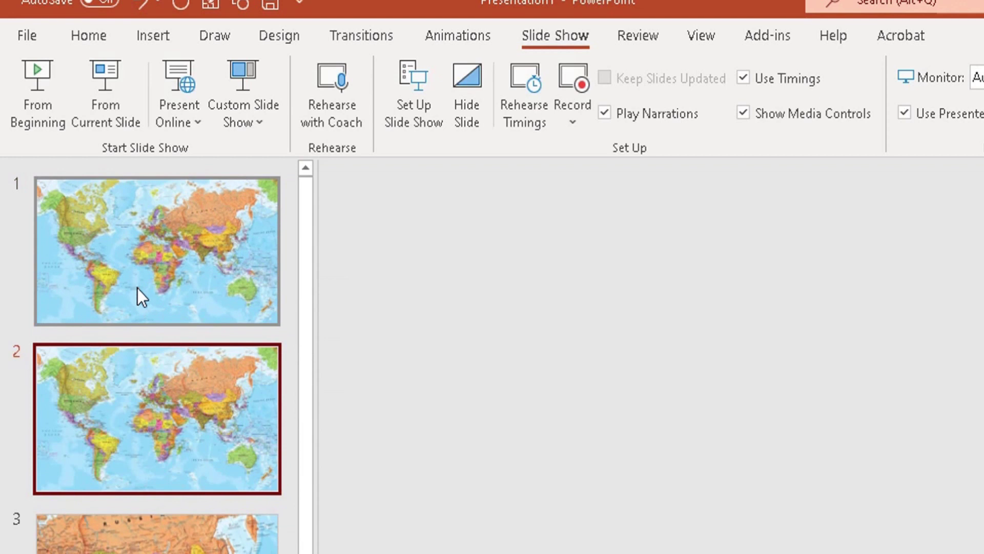
left_click_drag(148, 396, 153, 368)
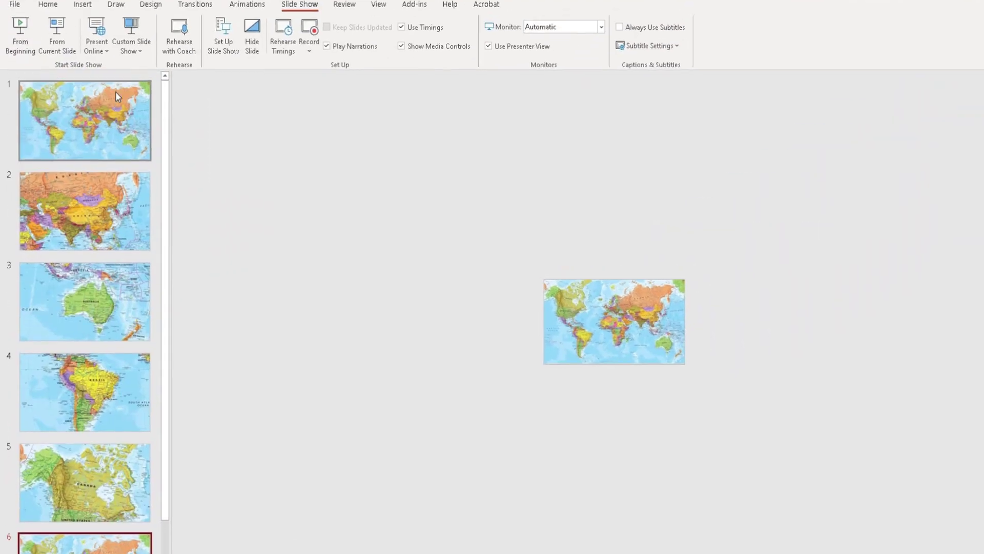
Review the deck by stepping through slides 1 to 5 in order
left_click(101, 146)
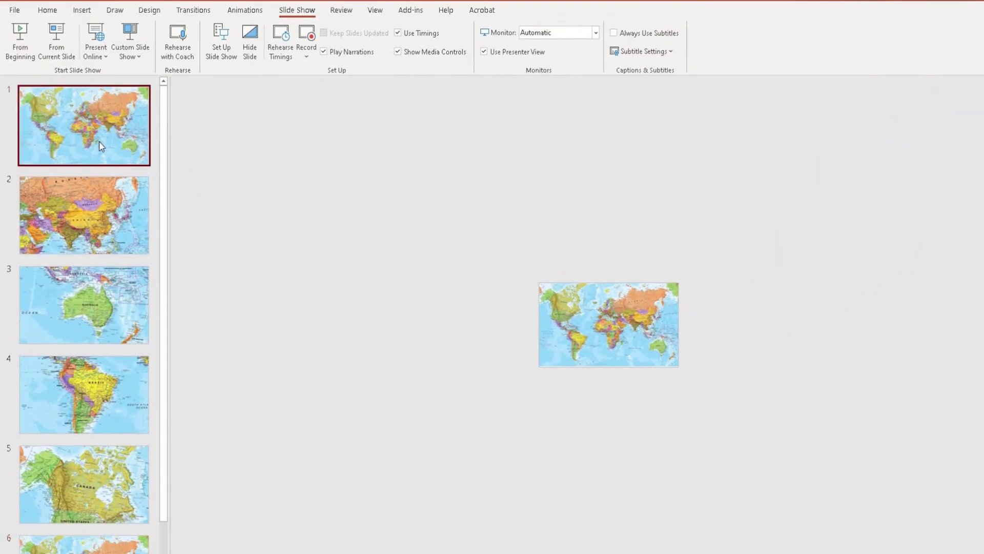
left_click(99, 232)
left_click(99, 285)
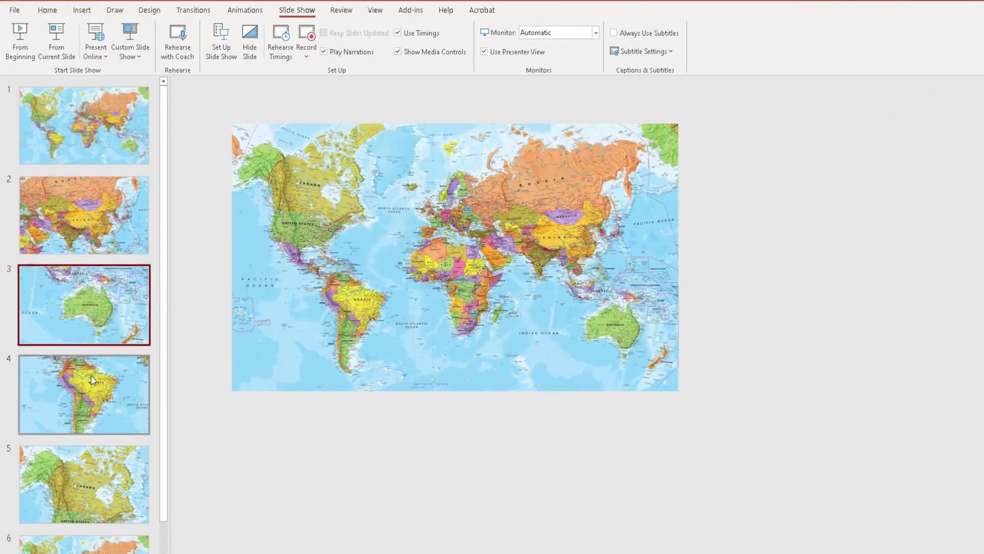
left_click(82, 395)
left_click(75, 493)
Select slide 6 and extend the selection up to slide 2, covering slides 2–6
left_click(82, 544)
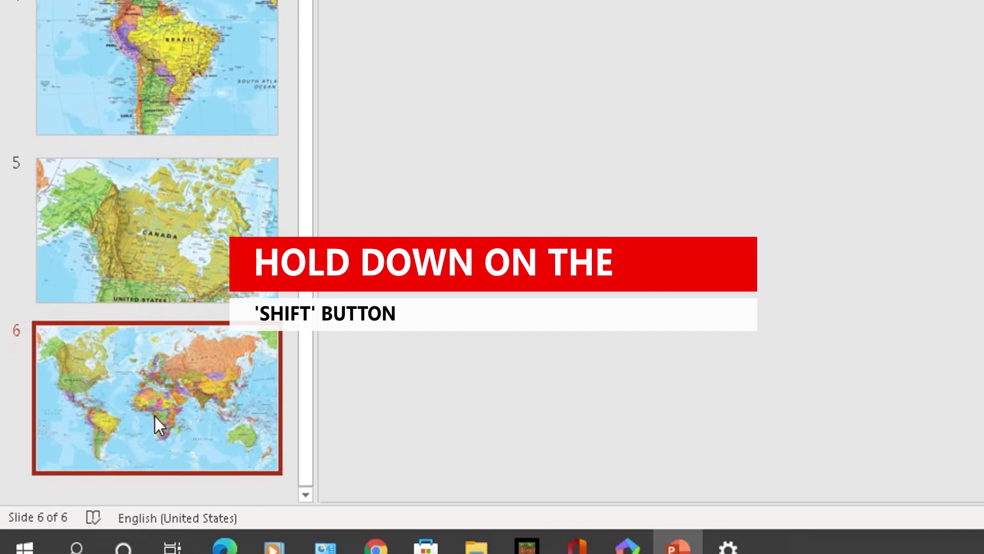
scroll(174, 287, "up", 1)
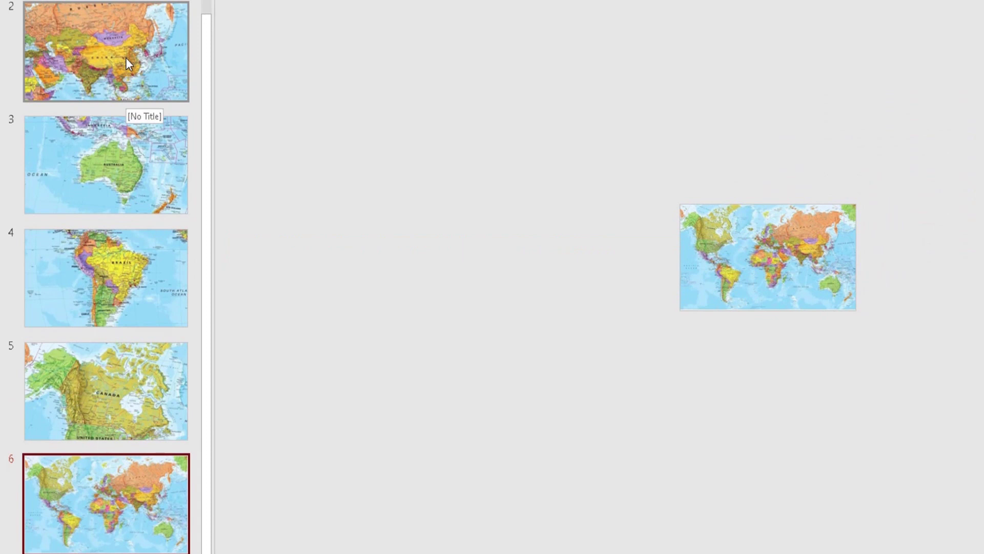
left_click(127, 64, "shift")
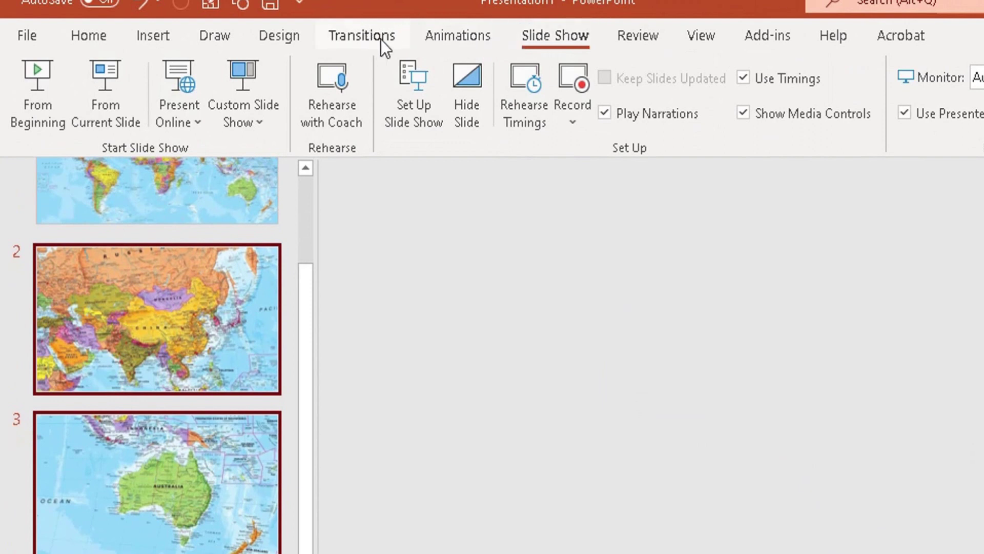
Apply the Morph transition to the selected slides 2–6 from the Transitions tab
left_click(373, 41)
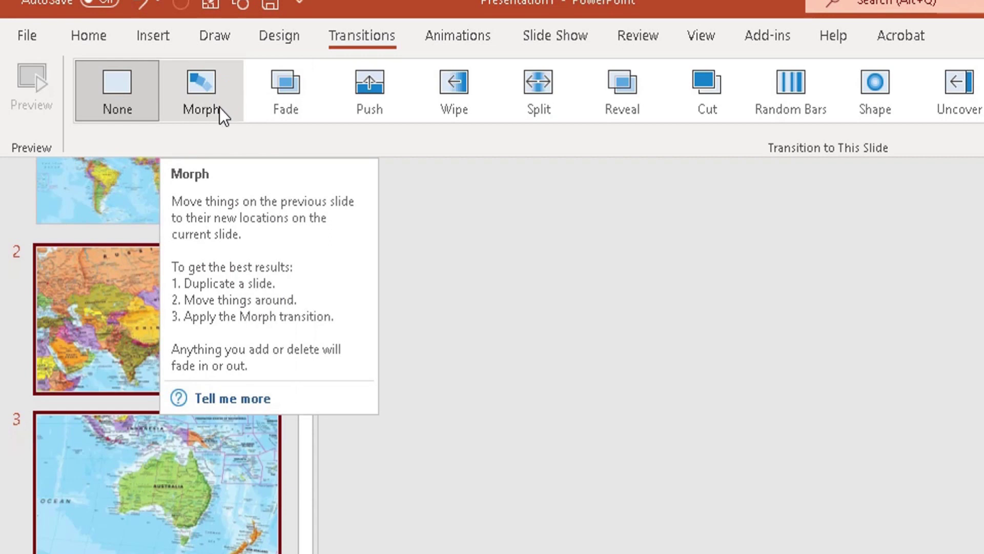
left_click(220, 106)
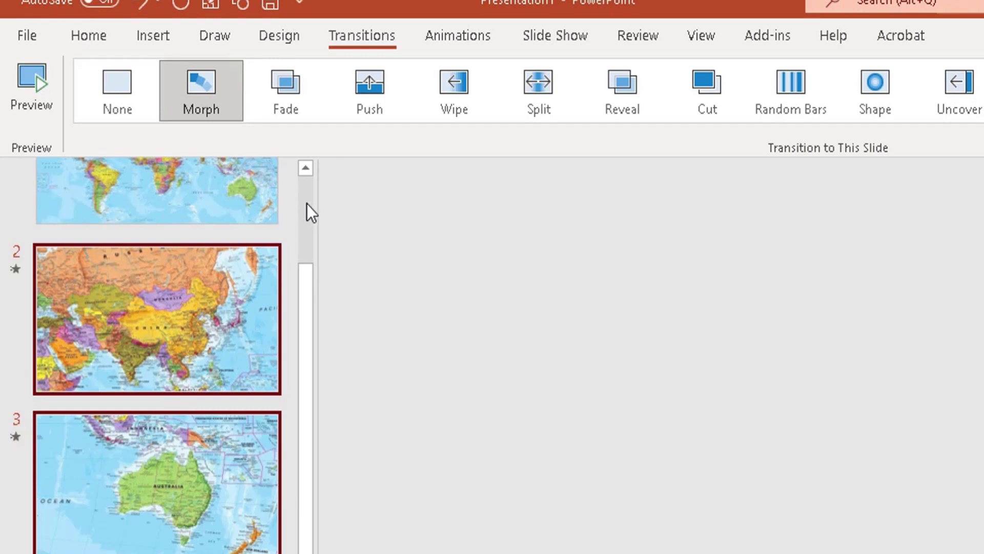
left_click(549, 42)
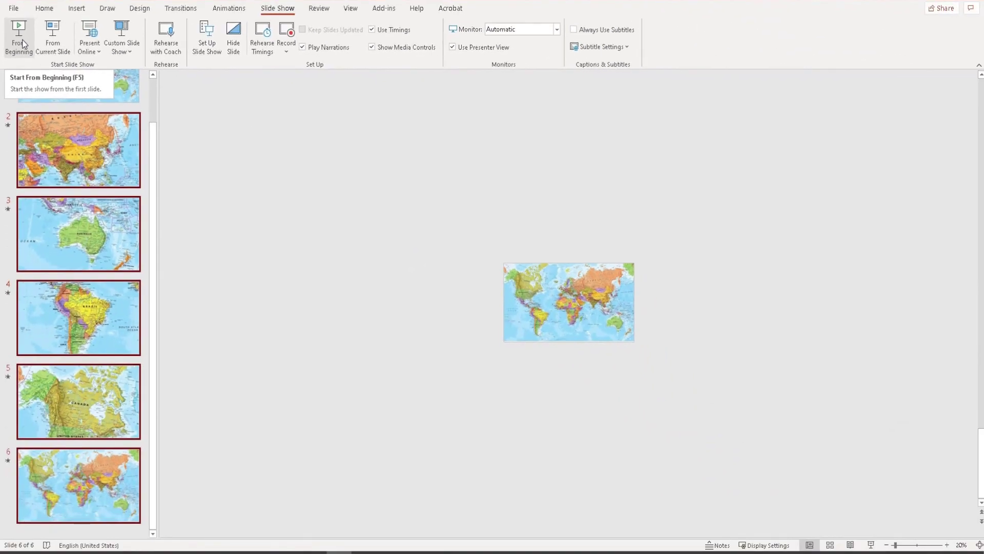
Play the slideshow from slide 1, morphing from Canada back to the full world map
left_click(22, 39)
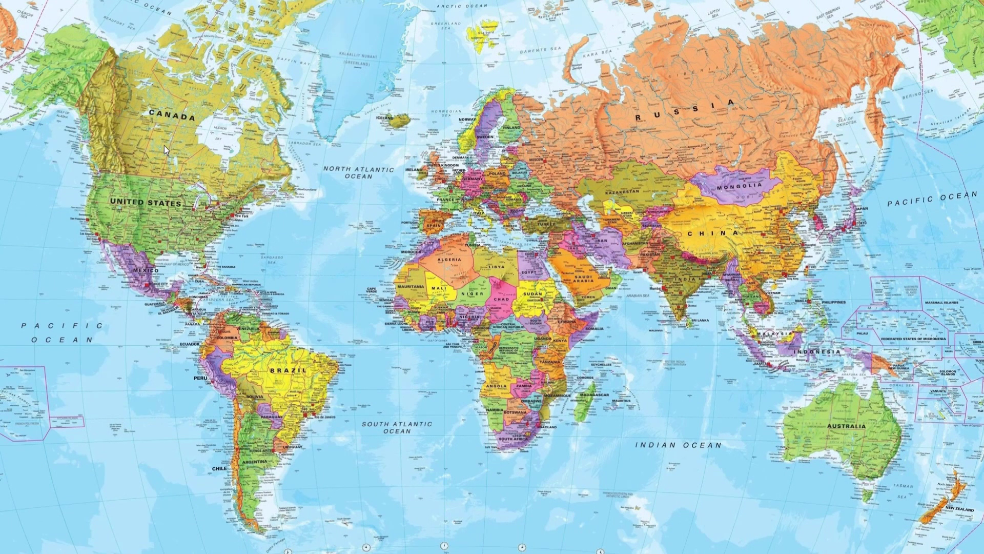
left_click(164, 145)
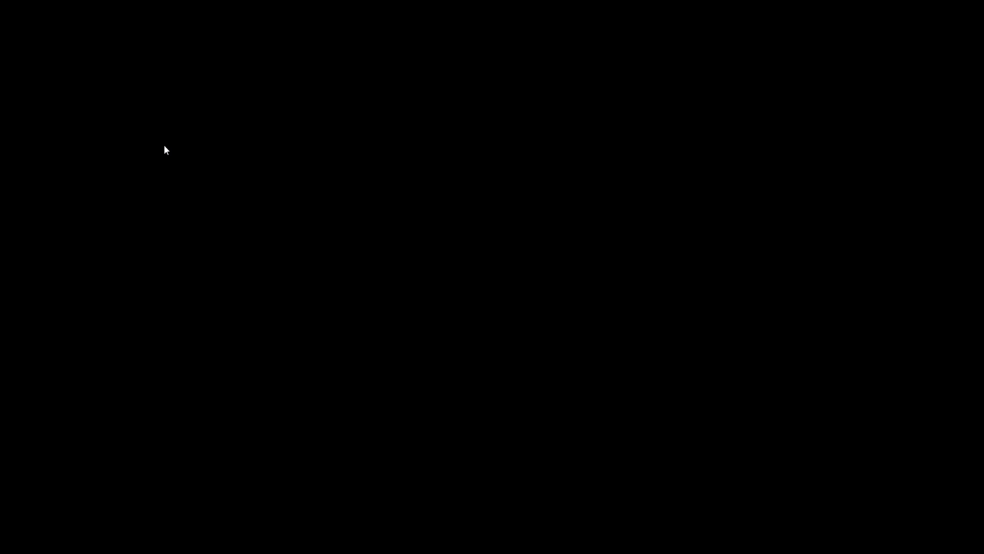
Exit the black end screen to Normal view, showing world map slide 6
left_click(165, 145)
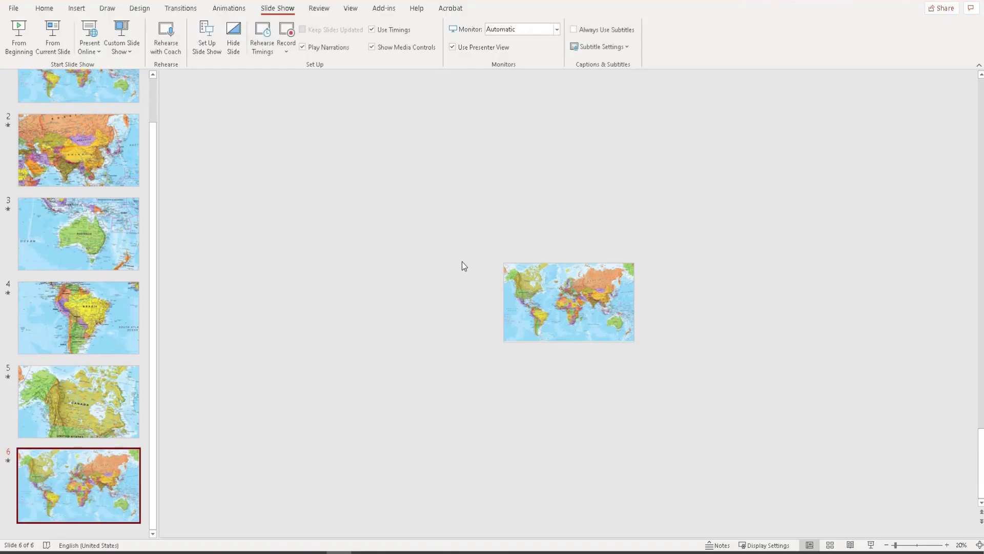